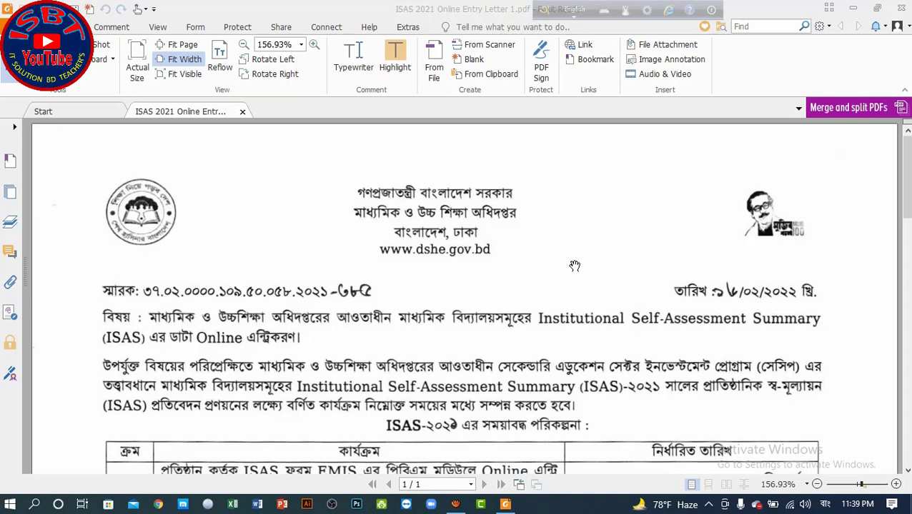
- Read through the PDF letter, then close Foxit Reader
{"action": "scroll", "coordinate": [575, 266], "scroll_direction": "down", "scroll_amount": 2}
{"action": "scroll", "coordinate": [574, 266], "scroll_direction": "down", "scroll_amount": 1}
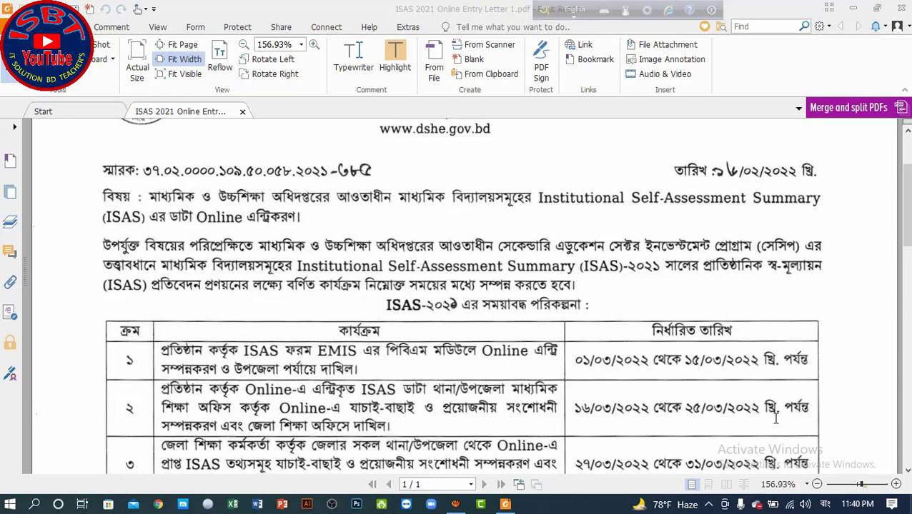
{"action": "scroll", "coordinate": [663, 413], "scroll_direction": "down", "scroll_amount": 1}
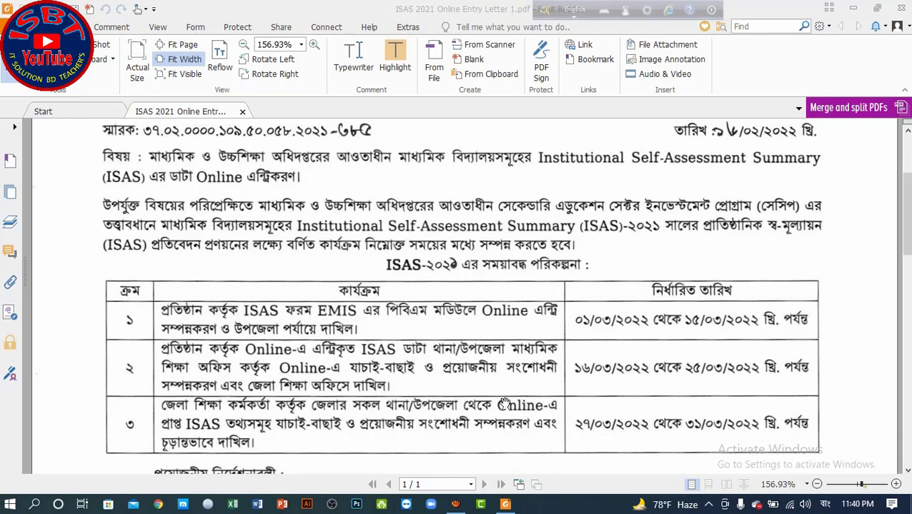
{"action": "scroll", "coordinate": [486, 394], "scroll_direction": "down", "scroll_amount": 3}
{"action": "scroll", "coordinate": [481, 392], "scroll_direction": "down", "scroll_amount": 1}
{"action": "scroll", "coordinate": [490, 384], "scroll_direction": "up", "scroll_amount": 5}
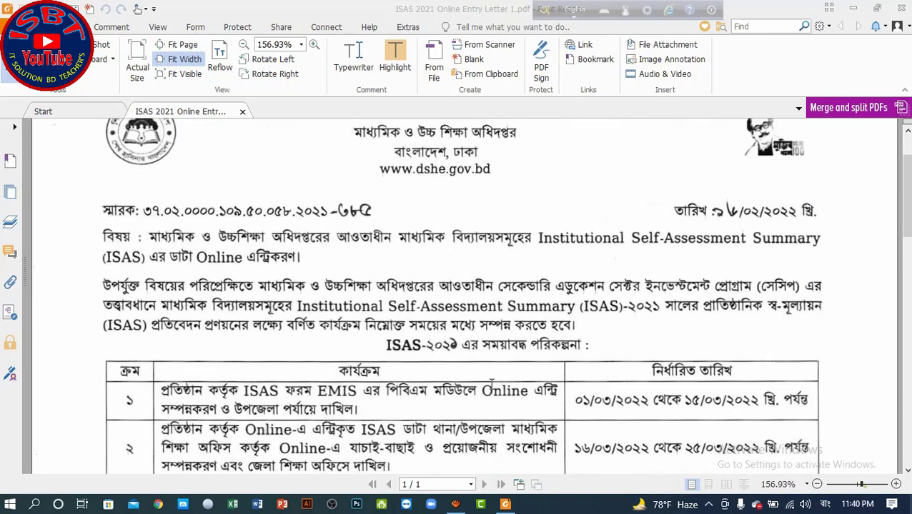
{"action": "scroll", "coordinate": [490, 386], "scroll_direction": "up", "scroll_amount": 1}
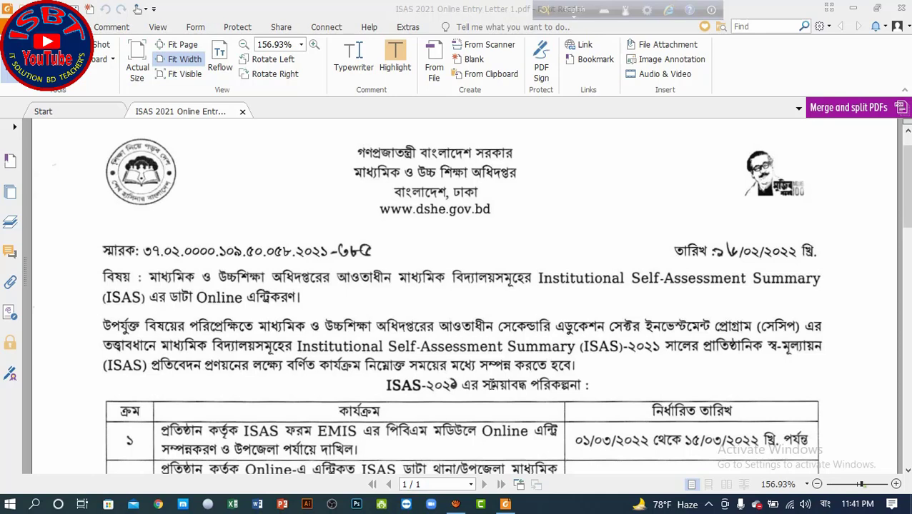
{"action": "left_click", "coordinate": [901, 8]}
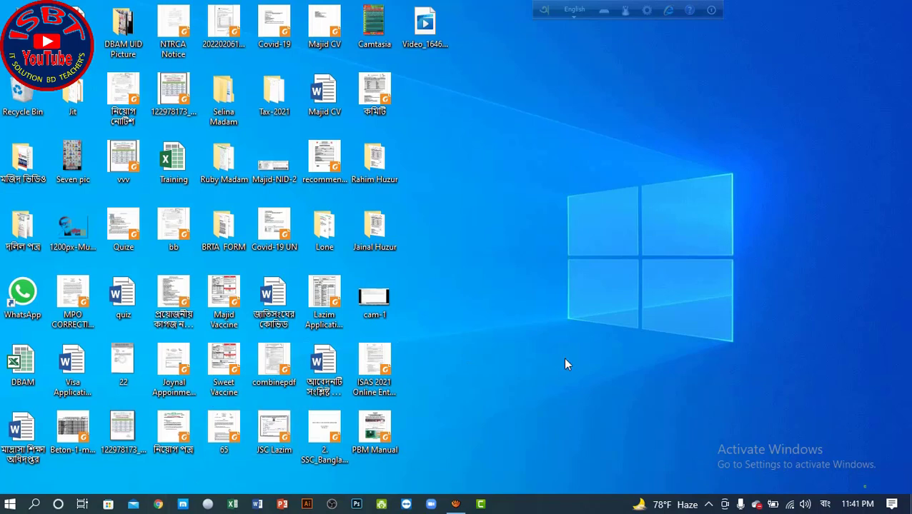
- Load emis.gov.bd in Google Chrome
{"action": "left_click", "coordinate": [157, 505]}
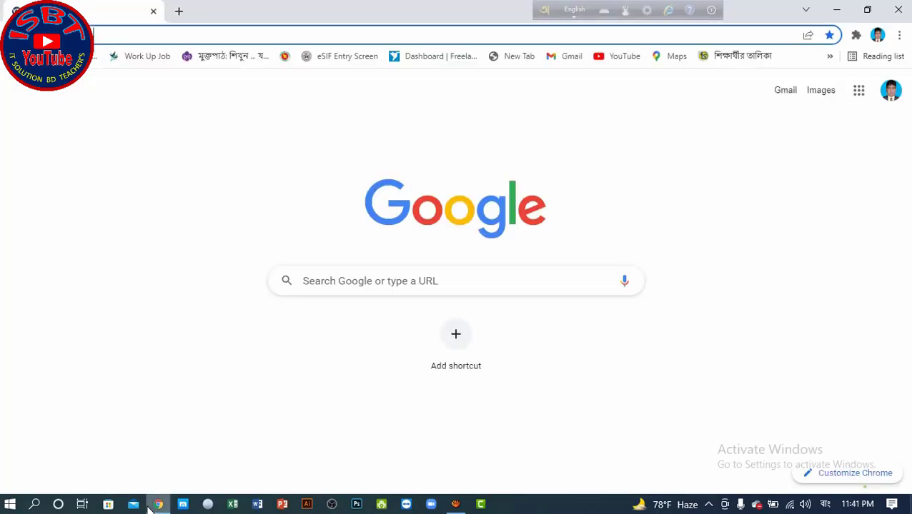
{"action": "type", "text": "emis.gov.bd"}
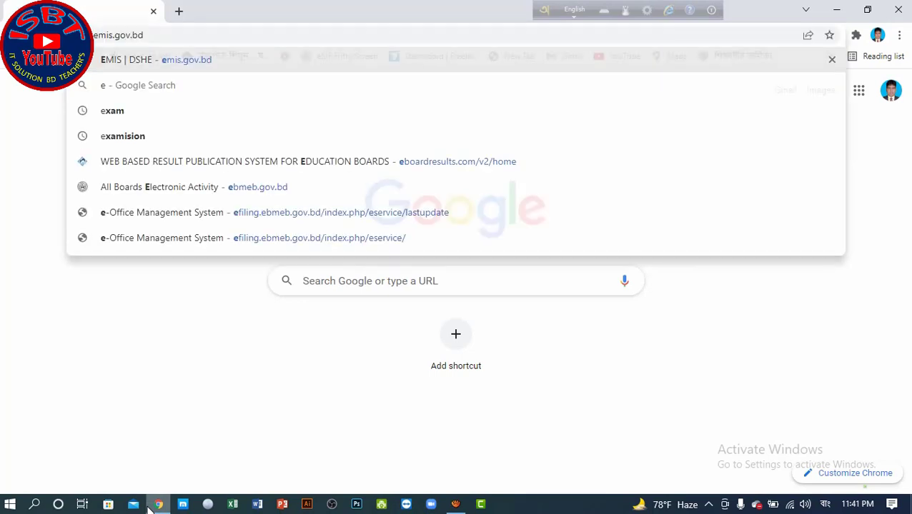
{"action": "key", "text": "Return"}
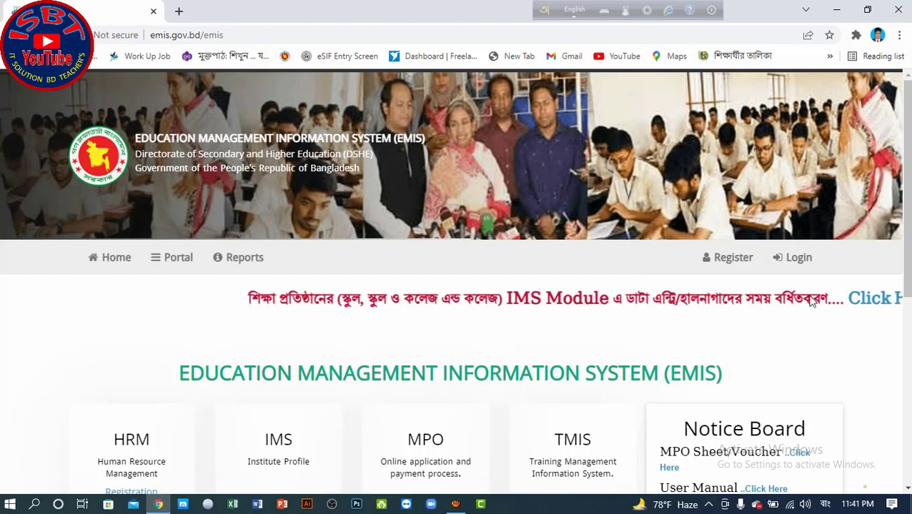
- Sign in to EMIS using the saved account credentials from autofill
{"action": "left_click", "coordinate": [797, 261]}
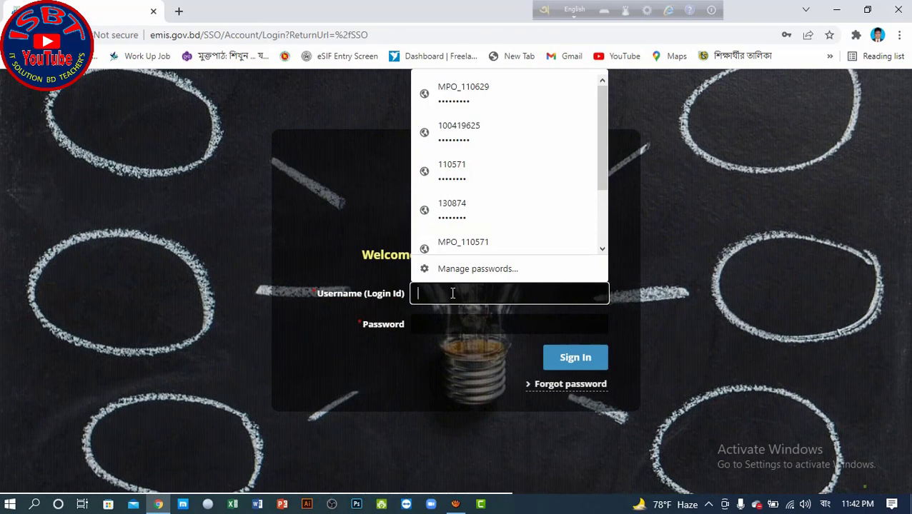
{"action": "left_click", "coordinate": [460, 215]}
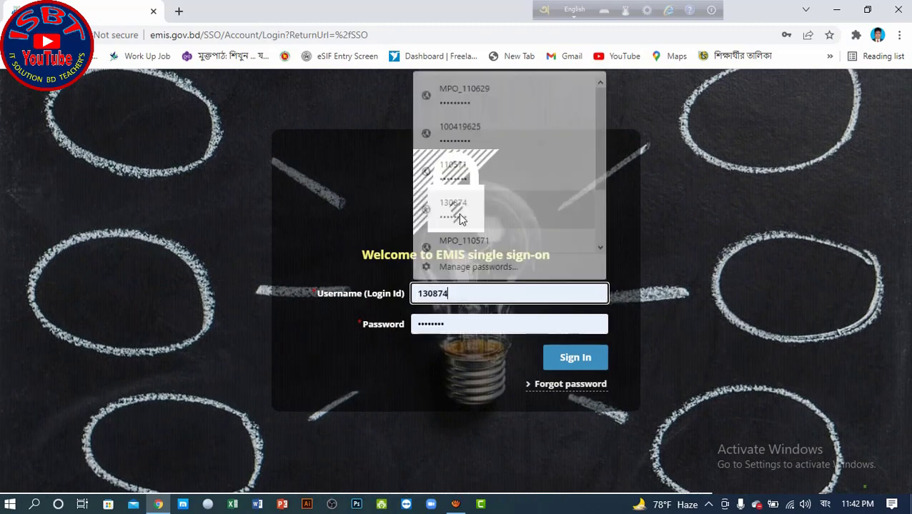
{"action": "left_click", "coordinate": [576, 359]}
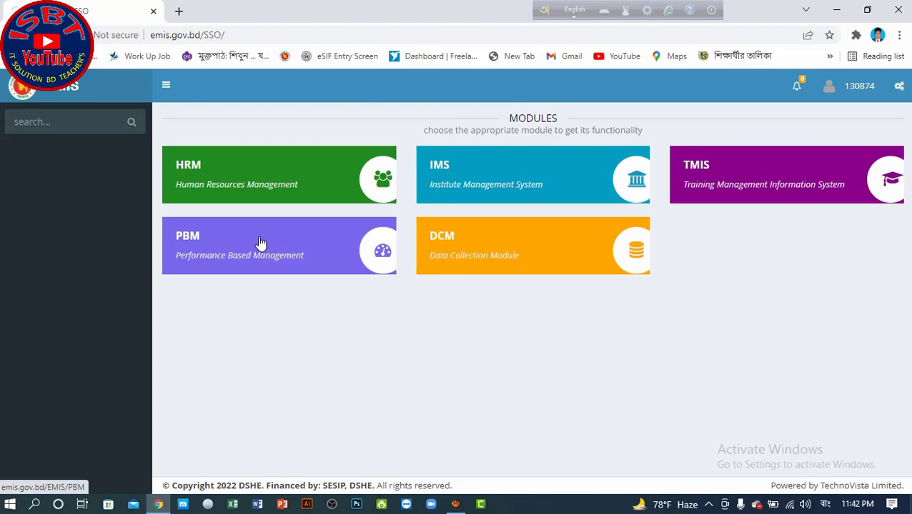
- Open the PBM module and go to ISAS > Data Entry
{"action": "left_click", "coordinate": [260, 244]}
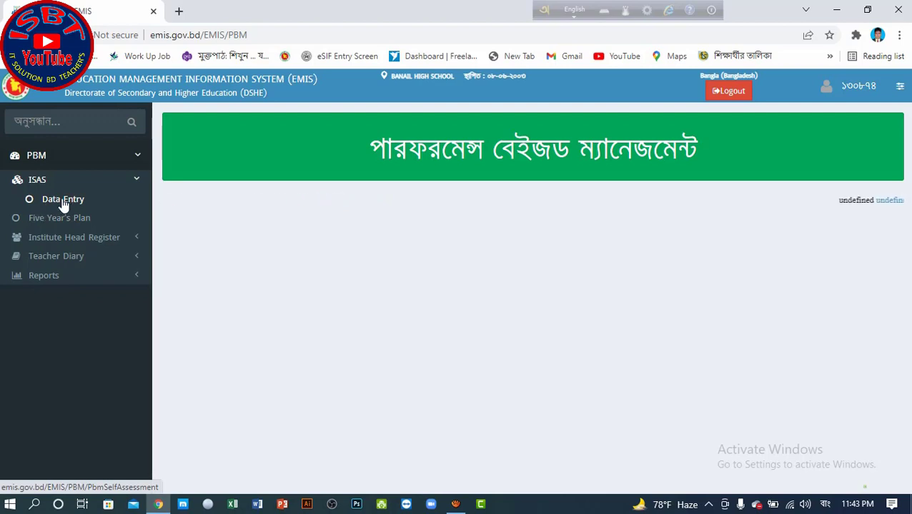
{"action": "left_click", "coordinate": [63, 200]}
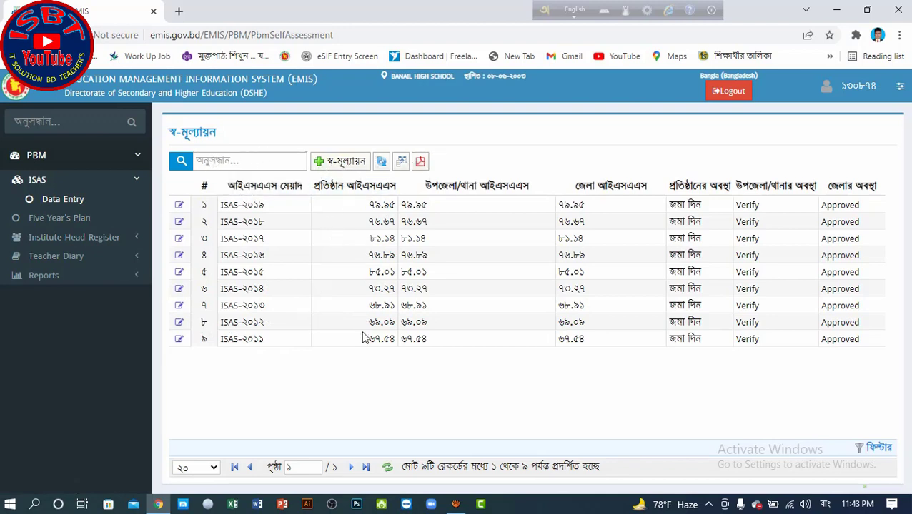
- Add a new self-assessment with the green + স্ব-মূল্যায়ন button
{"action": "left_click", "coordinate": [345, 166]}
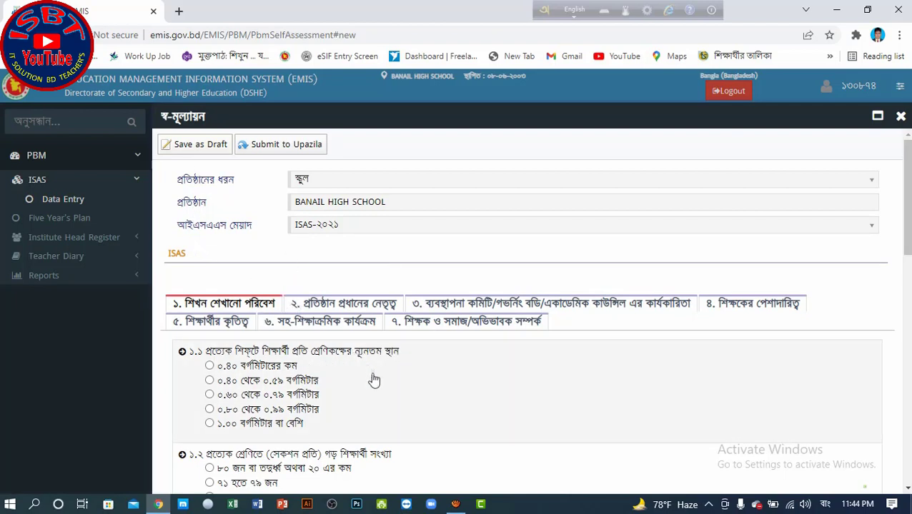
{"action": "scroll", "coordinate": [372, 378], "scroll_direction": "down", "scroll_amount": 1}
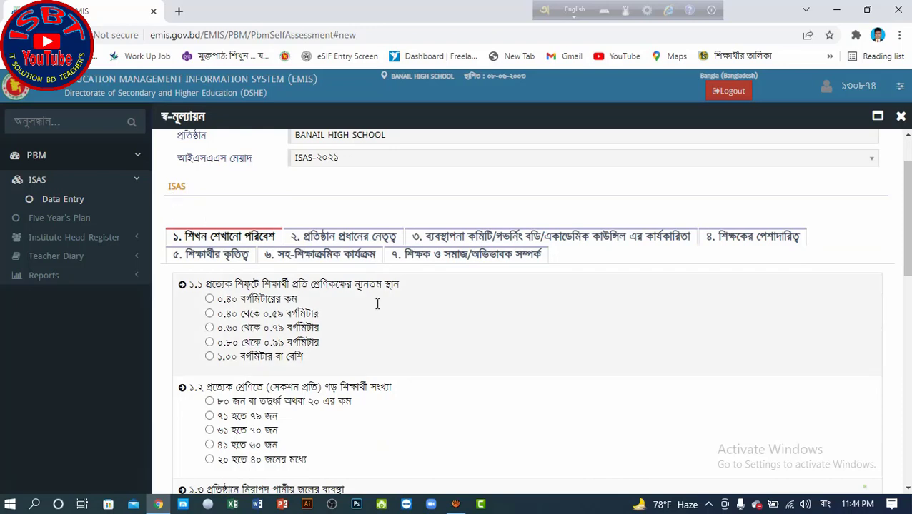
{"action": "scroll", "coordinate": [489, 316], "scroll_direction": "down", "scroll_amount": 1}
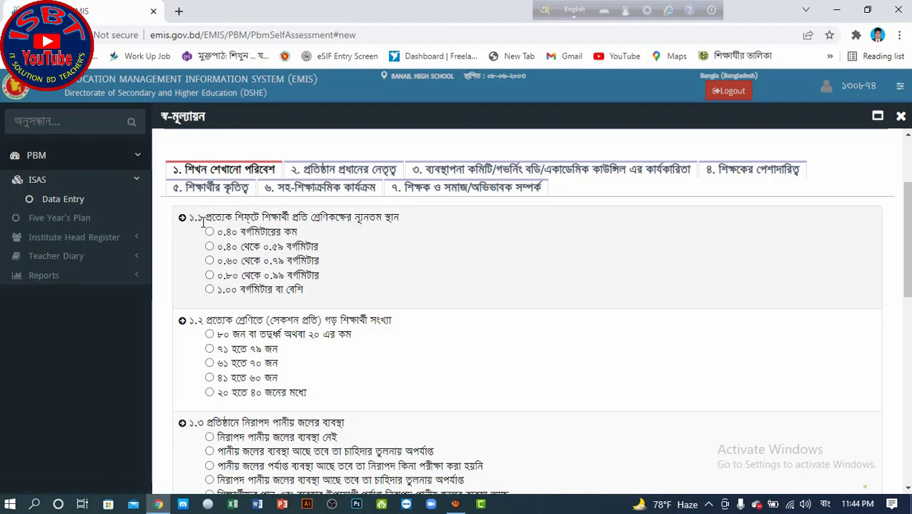
{"action": "scroll", "coordinate": [215, 336], "scroll_direction": "down", "scroll_amount": 1}
{"action": "scroll", "coordinate": [218, 341], "scroll_direction": "down", "scroll_amount": 6}
{"action": "scroll", "coordinate": [222, 346], "scroll_direction": "down", "scroll_amount": 3}
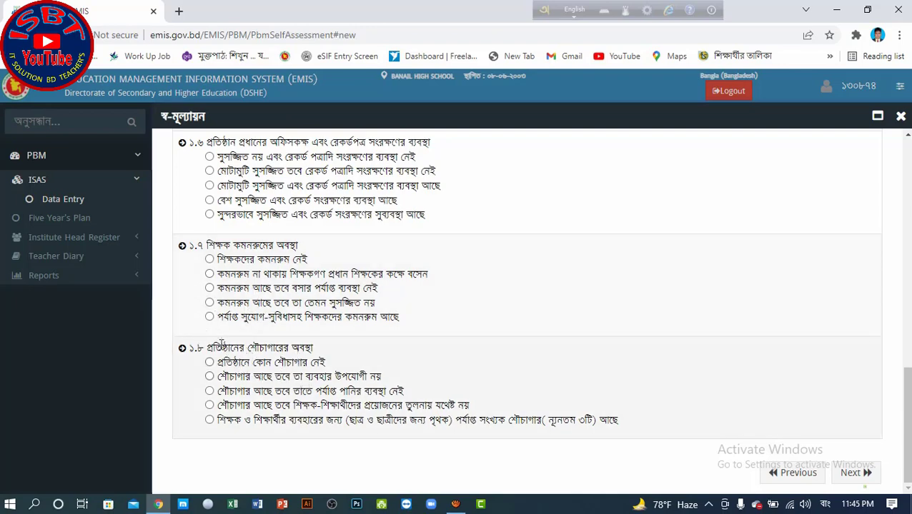
{"action": "scroll", "coordinate": [223, 336], "scroll_direction": "up", "scroll_amount": 1}
{"action": "scroll", "coordinate": [225, 321], "scroll_direction": "up", "scroll_amount": 2}
{"action": "scroll", "coordinate": [229, 303], "scroll_direction": "up", "scroll_amount": 4}
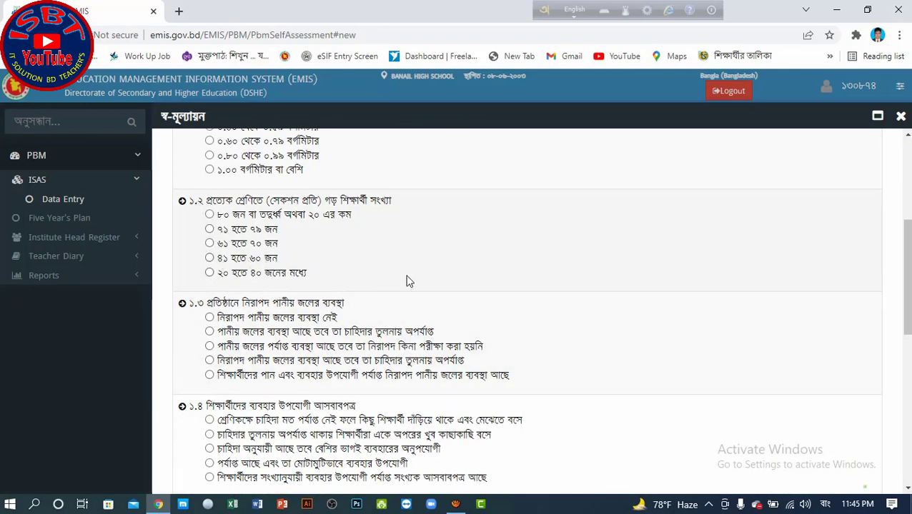
{"action": "scroll", "coordinate": [368, 293], "scroll_direction": "up", "scroll_amount": 2}
{"action": "scroll", "coordinate": [400, 320], "scroll_direction": "up", "scroll_amount": 1}
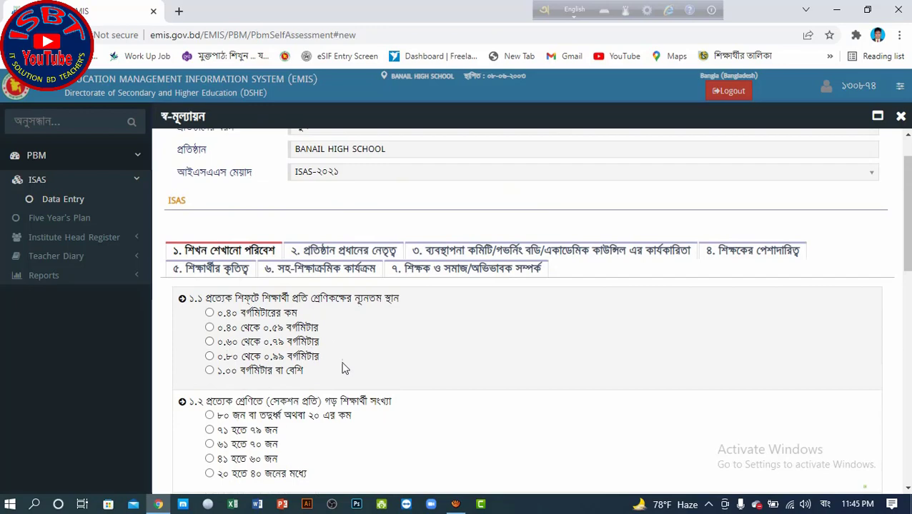
{"action": "left_click", "coordinate": [316, 254]}
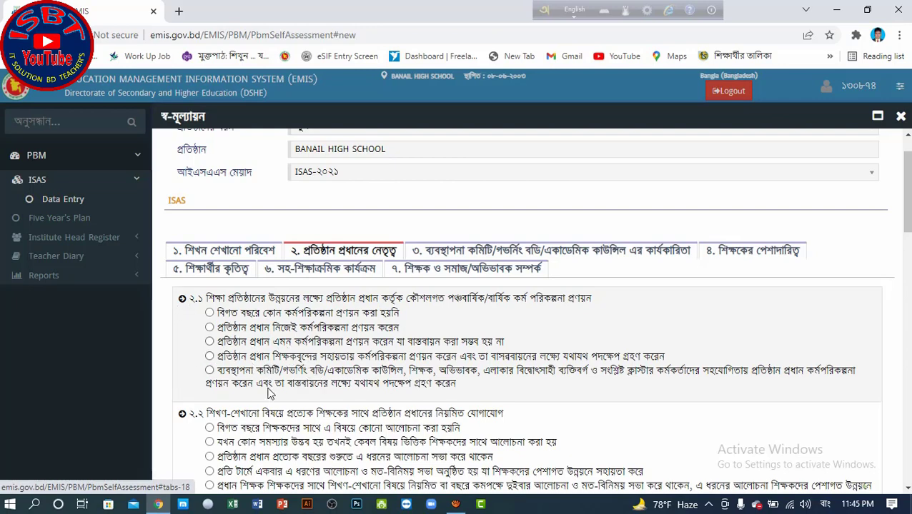
{"action": "scroll", "coordinate": [270, 393], "scroll_direction": "down", "scroll_amount": 1}
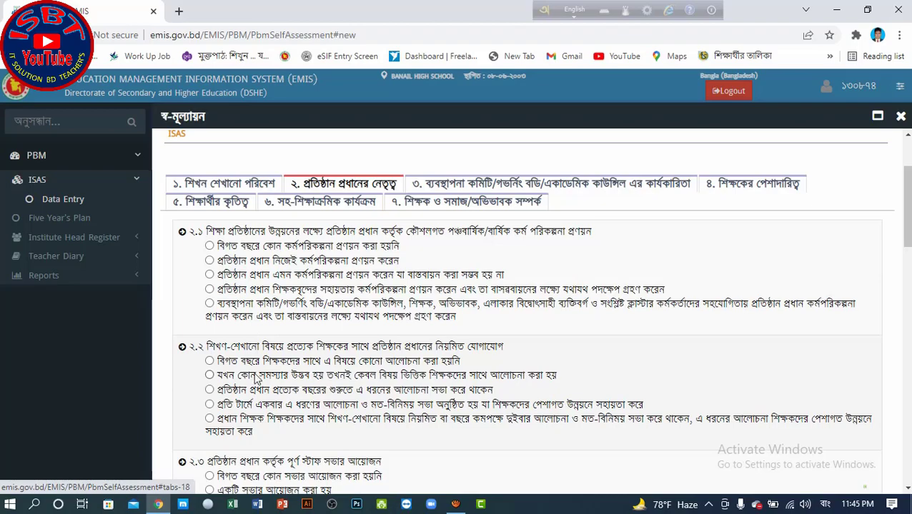
{"action": "scroll", "coordinate": [256, 379], "scroll_direction": "down", "scroll_amount": 2}
{"action": "scroll", "coordinate": [256, 378], "scroll_direction": "down", "scroll_amount": 5}
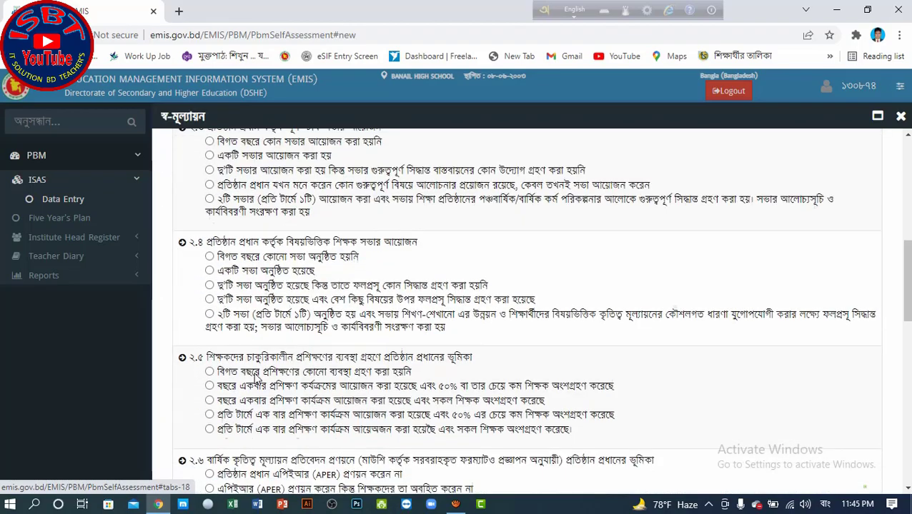
{"action": "scroll", "coordinate": [256, 379], "scroll_direction": "down", "scroll_amount": 5}
{"action": "scroll", "coordinate": [255, 379], "scroll_direction": "down", "scroll_amount": 5}
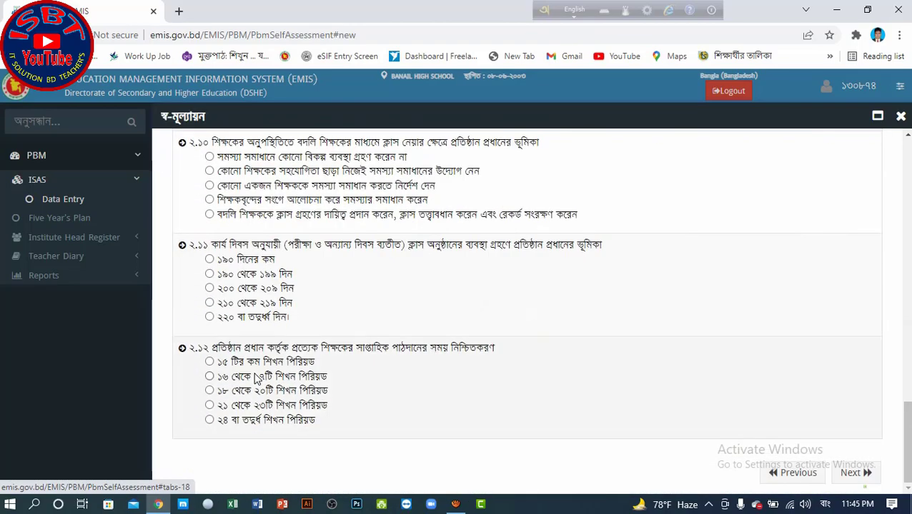
{"action": "scroll", "coordinate": [255, 379], "scroll_direction": "up", "scroll_amount": 5}
{"action": "scroll", "coordinate": [256, 379], "scroll_direction": "up", "scroll_amount": 12}
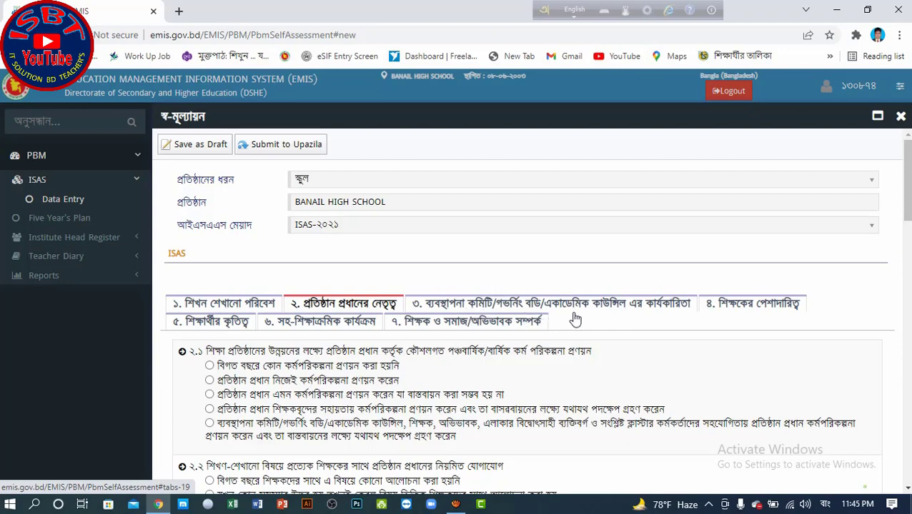
- Scroll through section 3 questions 3.1–3.3, then switch to section 4, teacher professionalism
{"action": "left_click", "coordinate": [485, 305]}
{"action": "scroll", "coordinate": [243, 385], "scroll_direction": "down", "scroll_amount": 4}
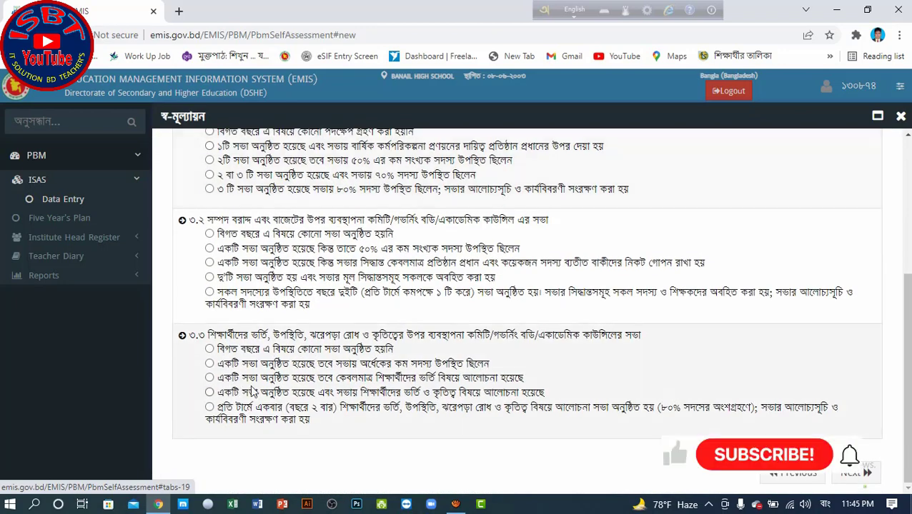
{"action": "scroll", "coordinate": [252, 390], "scroll_direction": "up", "scroll_amount": 3}
{"action": "scroll", "coordinate": [230, 301], "scroll_direction": "down", "scroll_amount": 2}
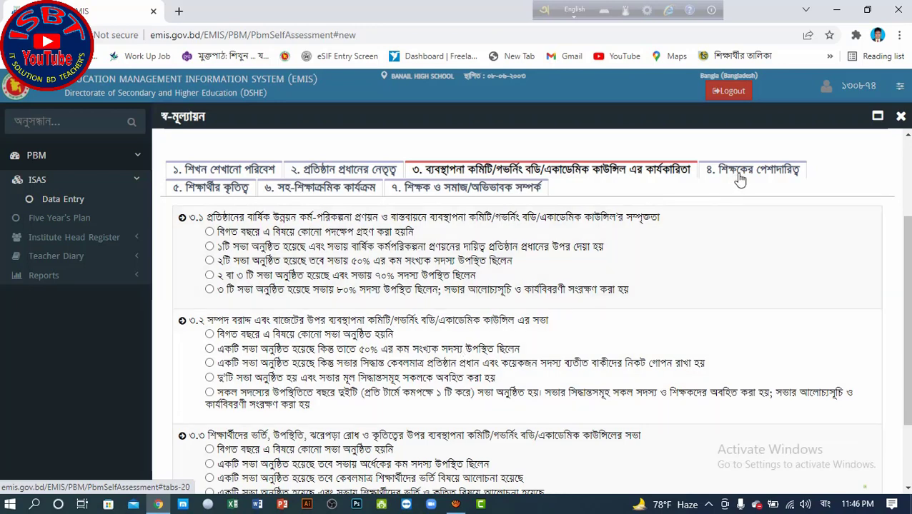
{"action": "left_click", "coordinate": [739, 178]}
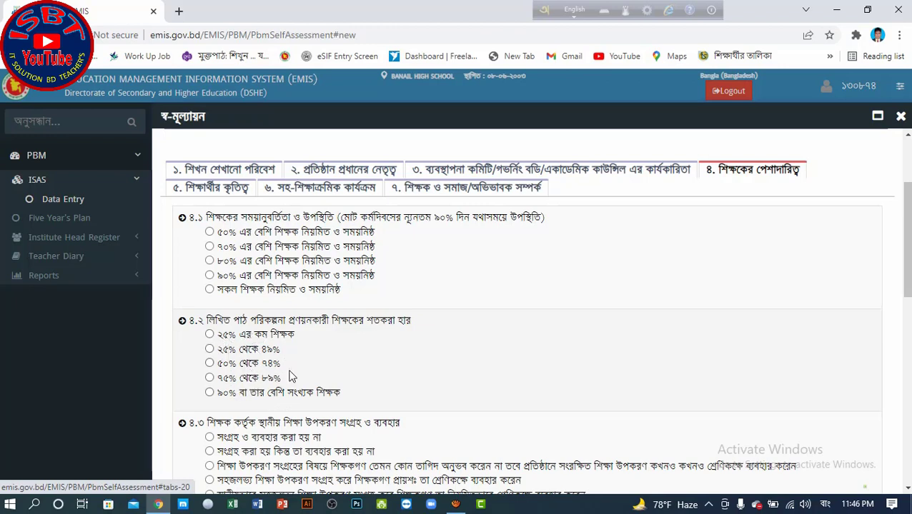
{"action": "scroll", "coordinate": [297, 377], "scroll_direction": "up", "scroll_amount": 2}
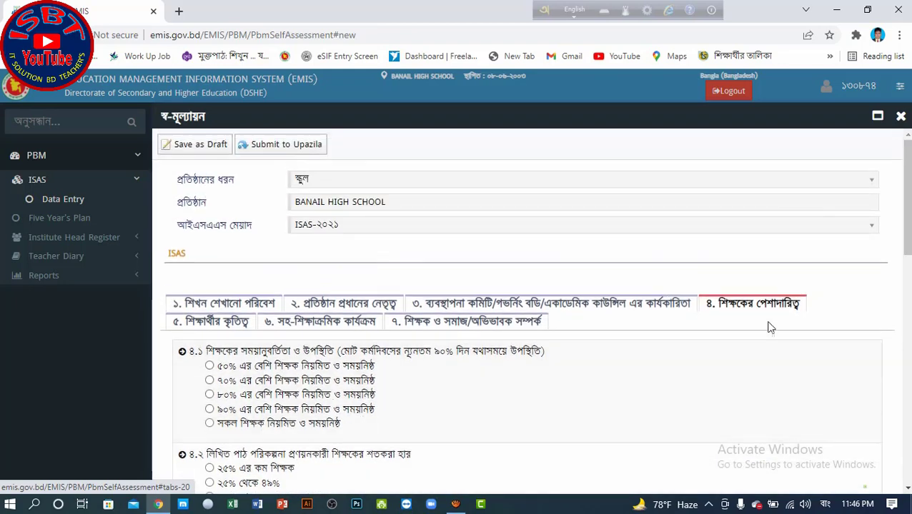
- Scroll through section 5 student achievement questions 5.1–5.8
{"action": "left_click", "coordinate": [208, 321]}
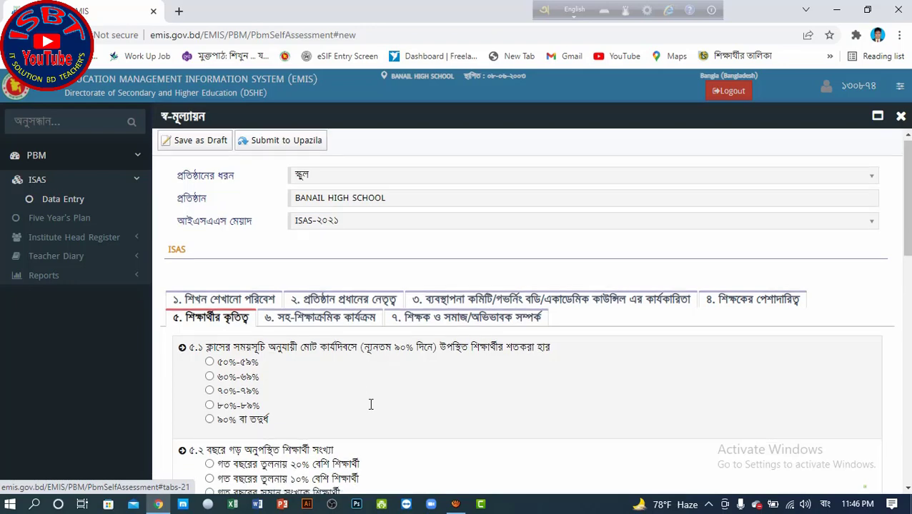
{"action": "scroll", "coordinate": [370, 403], "scroll_direction": "down", "scroll_amount": 3}
{"action": "scroll", "coordinate": [370, 407], "scroll_direction": "down", "scroll_amount": 2}
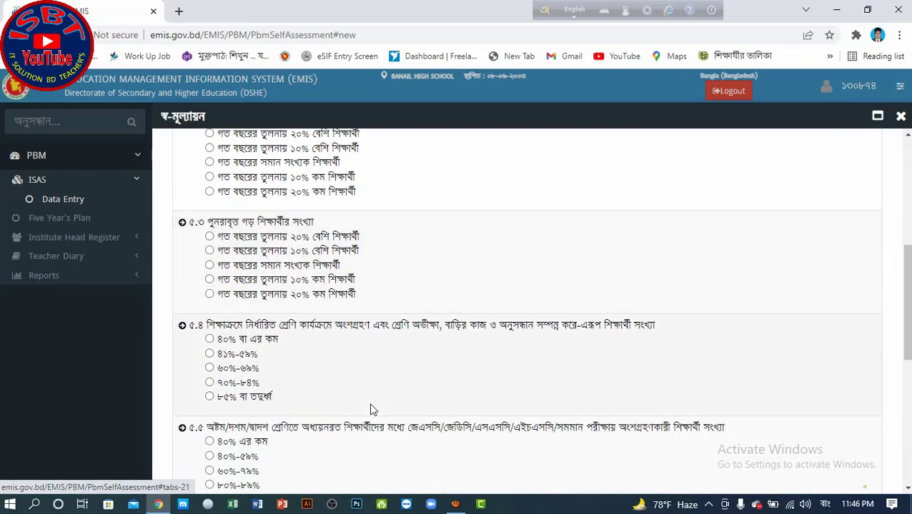
{"action": "scroll", "coordinate": [369, 404], "scroll_direction": "down", "scroll_amount": 3}
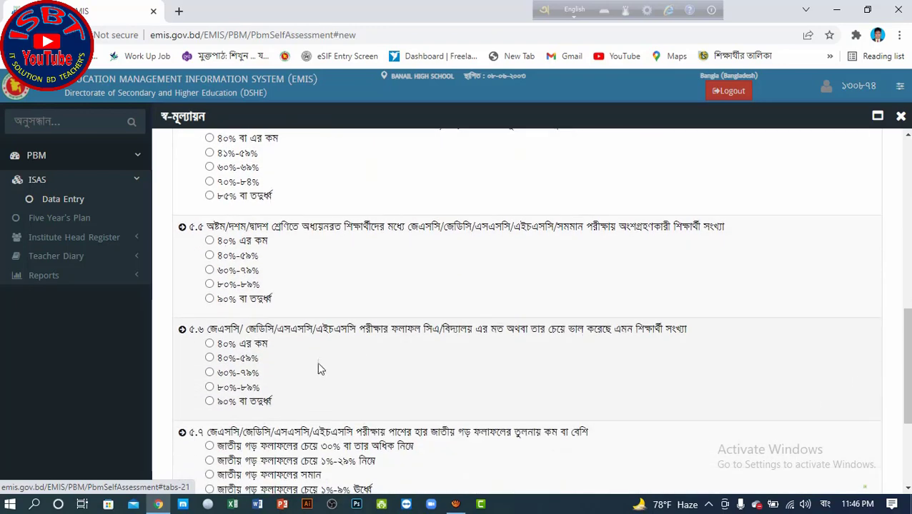
{"action": "scroll", "coordinate": [318, 363], "scroll_direction": "down", "scroll_amount": 3}
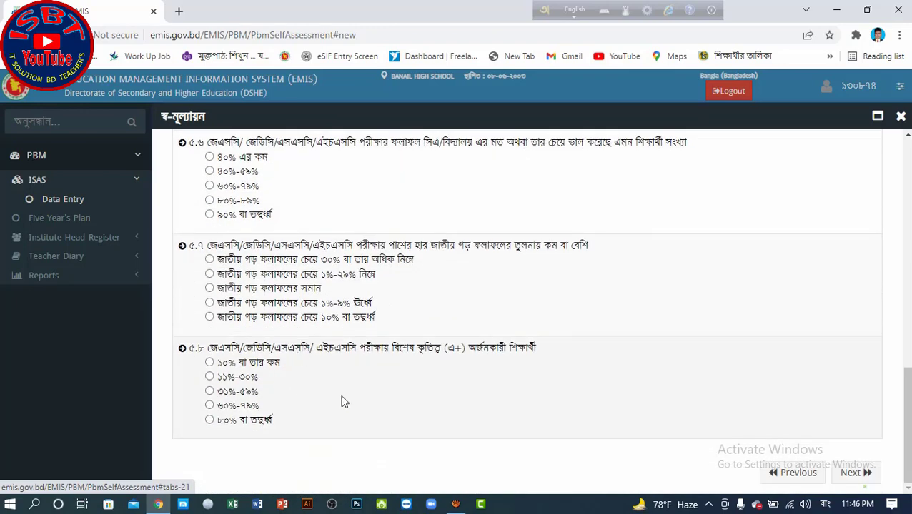
{"action": "scroll", "coordinate": [343, 401], "scroll_direction": "up", "scroll_amount": 2}
{"action": "scroll", "coordinate": [342, 402], "scroll_direction": "up", "scroll_amount": 5}
{"action": "scroll", "coordinate": [343, 402], "scroll_direction": "up", "scroll_amount": 5}
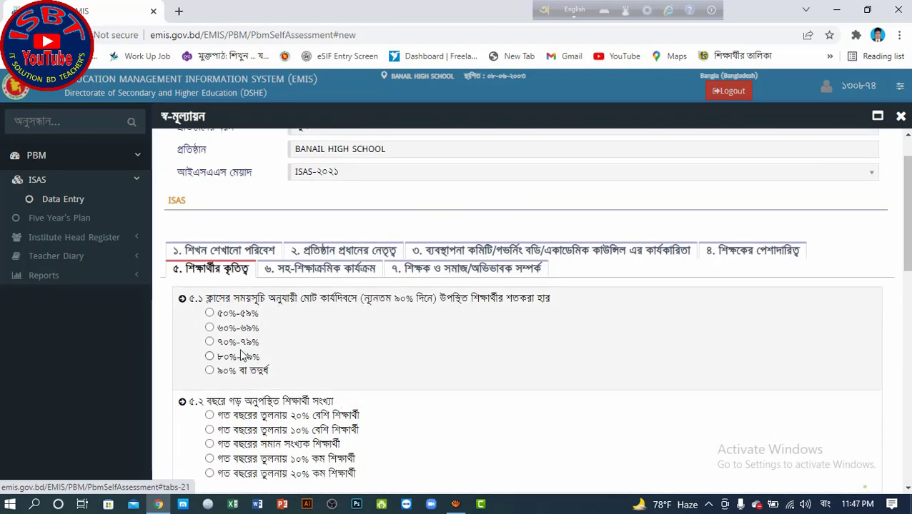
- Look over the section 6 co-curricular activities questions
{"action": "left_click", "coordinate": [300, 275]}
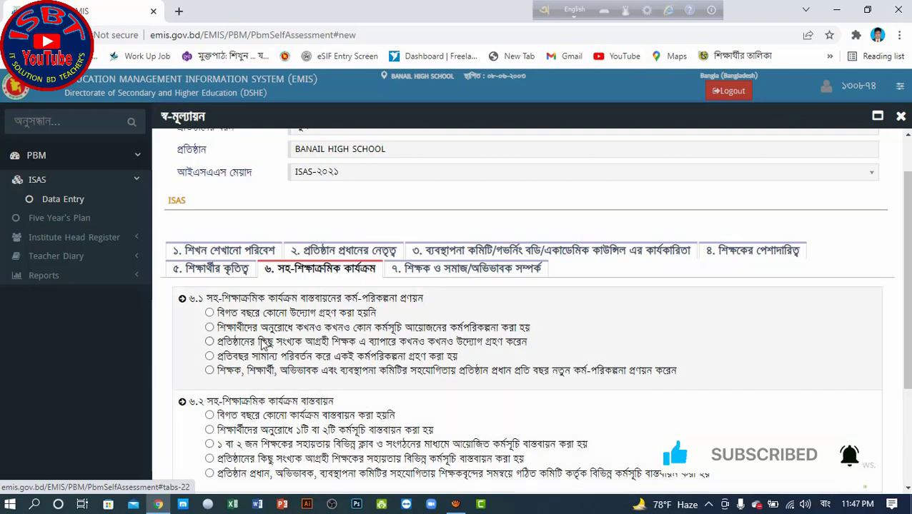
{"action": "scroll", "coordinate": [333, 378], "scroll_direction": "down", "scroll_amount": 3}
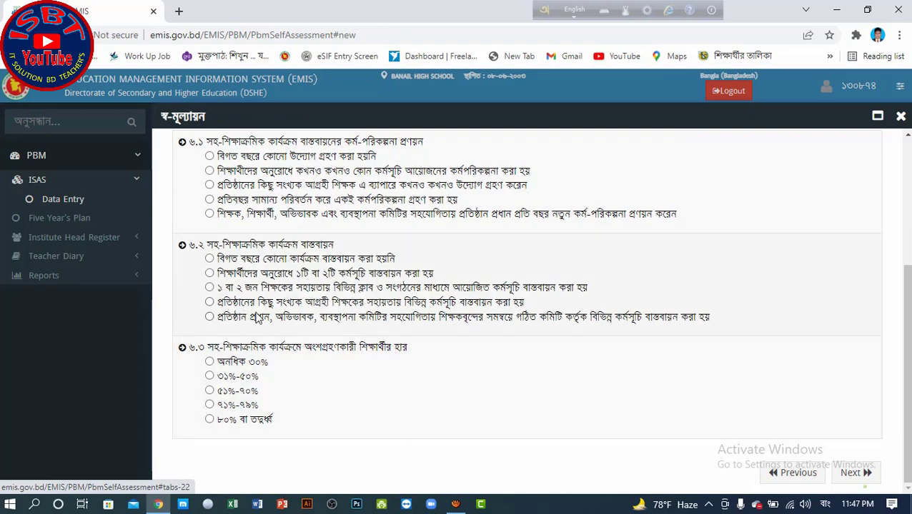
{"action": "scroll", "coordinate": [261, 318], "scroll_direction": "up", "scroll_amount": 3}
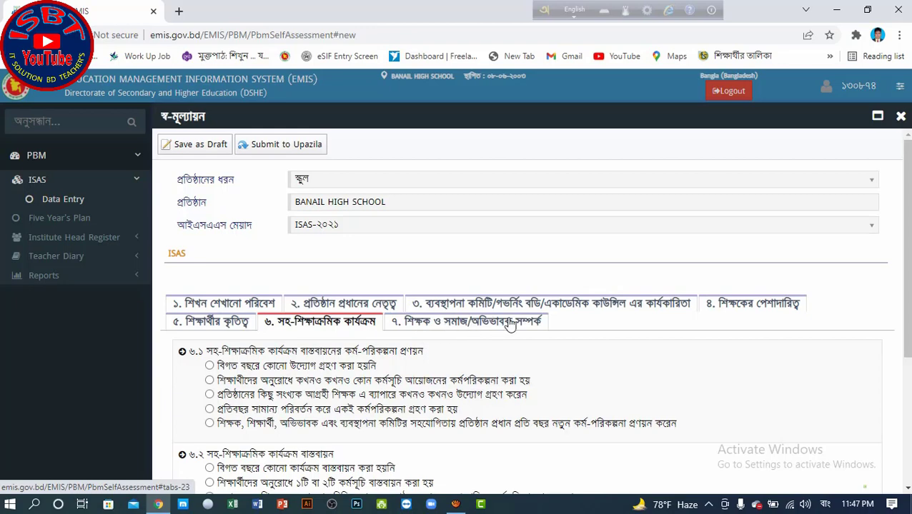
- Review section 7 teacher and community/guardian relations questions 7.1–7.3
{"action": "left_click", "coordinate": [510, 323]}
{"action": "scroll", "coordinate": [290, 386], "scroll_direction": "down", "scroll_amount": 3}
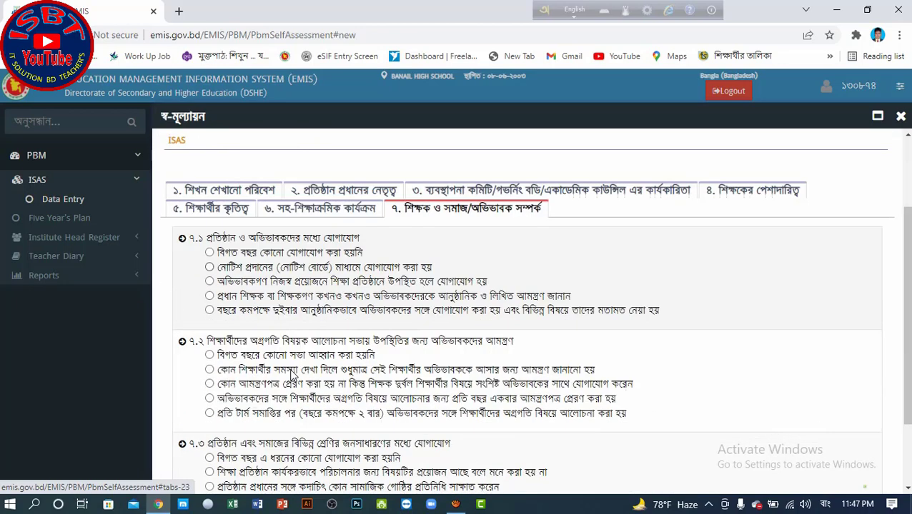
{"action": "scroll", "coordinate": [290, 377], "scroll_direction": "up", "scroll_amount": 3}
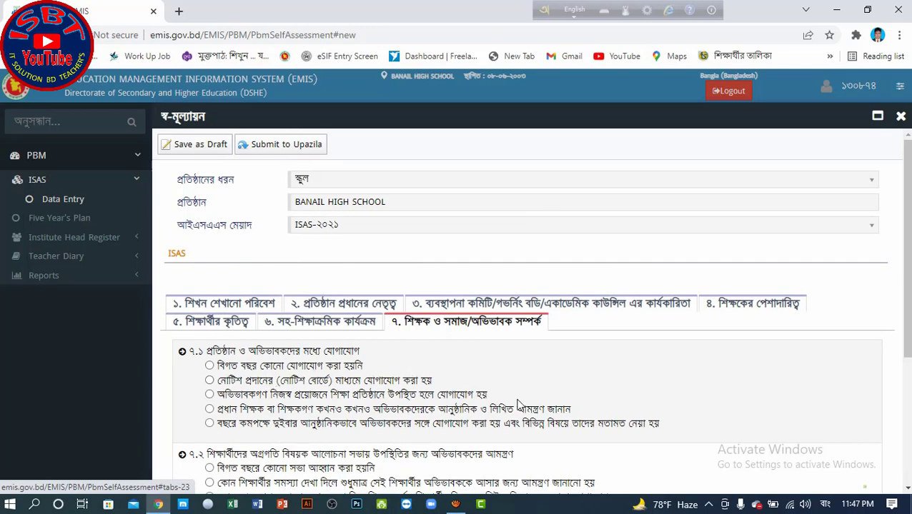
{"action": "scroll", "coordinate": [465, 386], "scroll_direction": "down", "scroll_amount": 3}
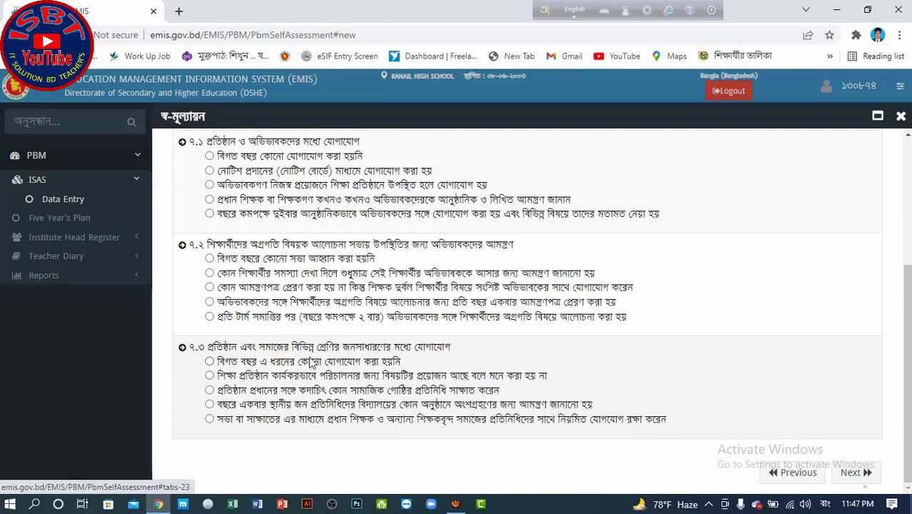
{"action": "scroll", "coordinate": [315, 362], "scroll_direction": "up", "scroll_amount": 3}
- Scroll through section 2 questions 2.1–2.10 and return to the top
{"action": "left_click", "coordinate": [323, 304]}
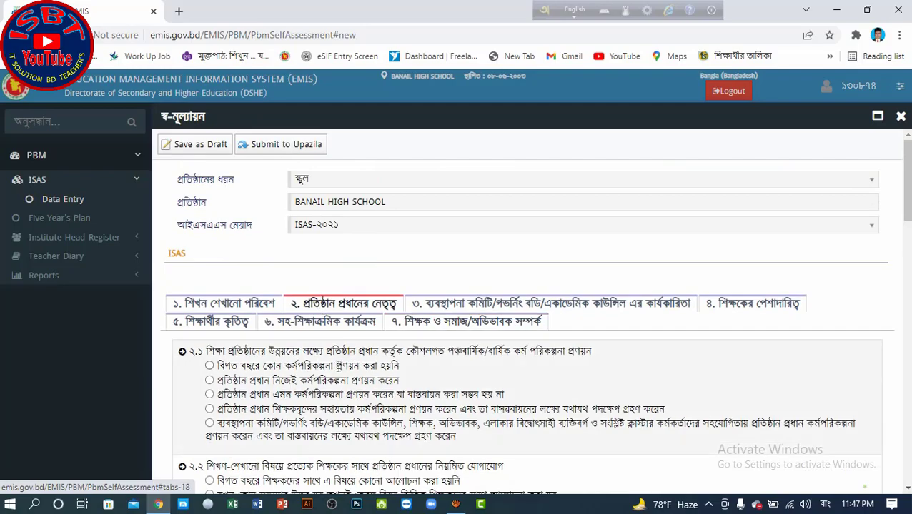
{"action": "scroll", "coordinate": [285, 397], "scroll_direction": "down", "scroll_amount": 3}
{"action": "scroll", "coordinate": [307, 389], "scroll_direction": "down", "scroll_amount": 4}
{"action": "scroll", "coordinate": [329, 382], "scroll_direction": "down", "scroll_amount": 4}
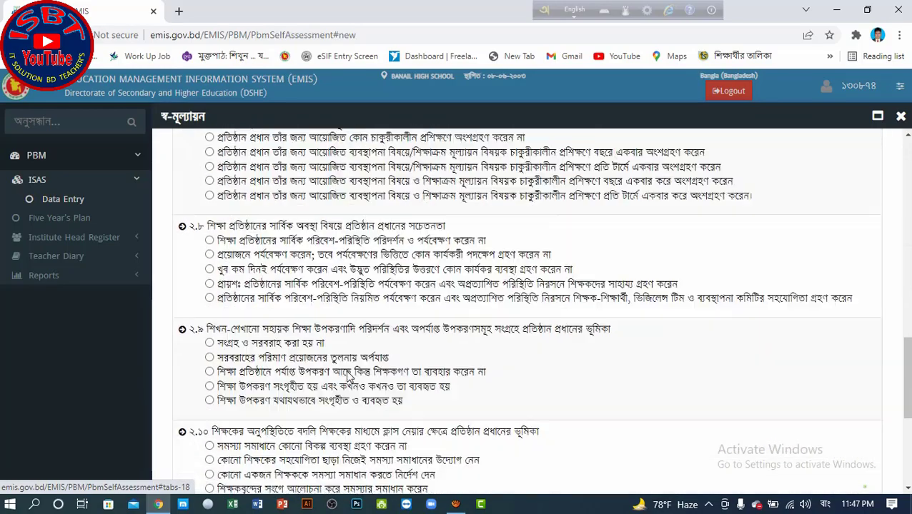
{"action": "scroll", "coordinate": [348, 377], "scroll_direction": "down", "scroll_amount": 3}
{"action": "scroll", "coordinate": [348, 377], "scroll_direction": "up", "scroll_amount": 2}
{"action": "scroll", "coordinate": [354, 393], "scroll_direction": "up", "scroll_amount": 1}
{"action": "scroll", "coordinate": [361, 414], "scroll_direction": "up", "scroll_amount": 5}
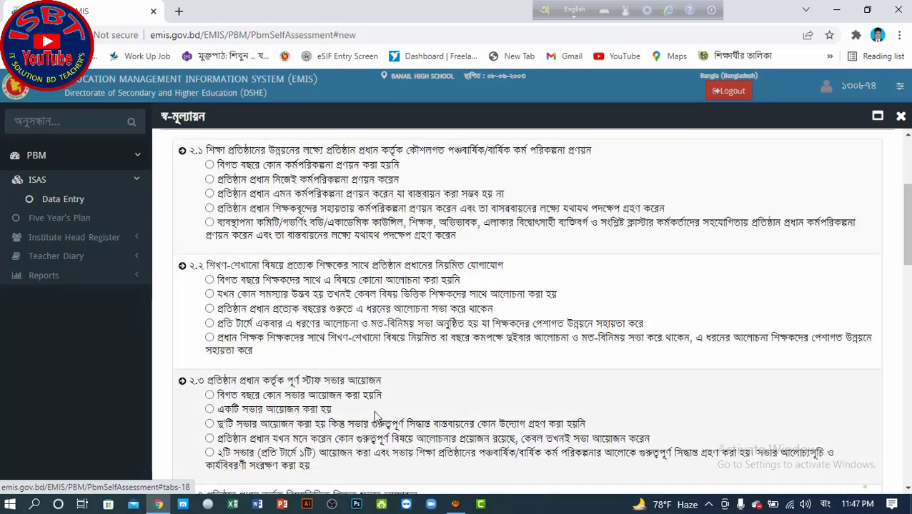
{"action": "scroll", "coordinate": [363, 421], "scroll_direction": "up", "scroll_amount": 3}
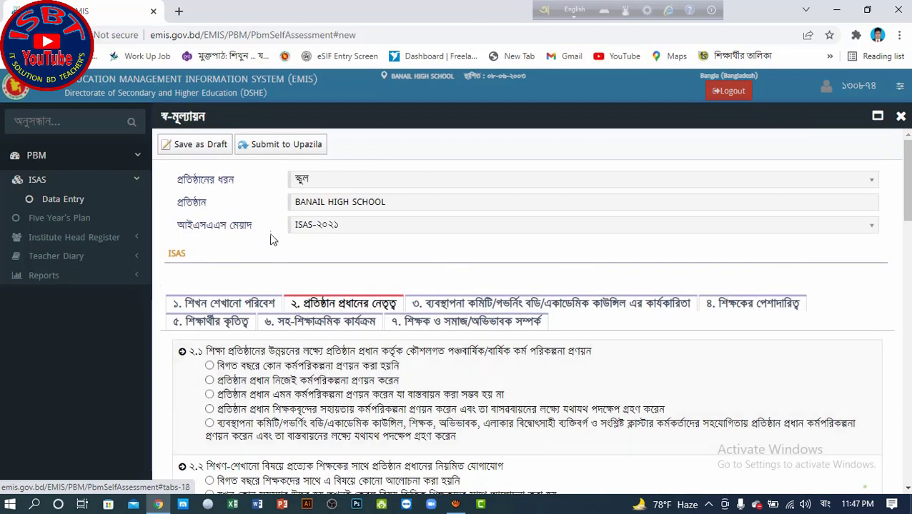